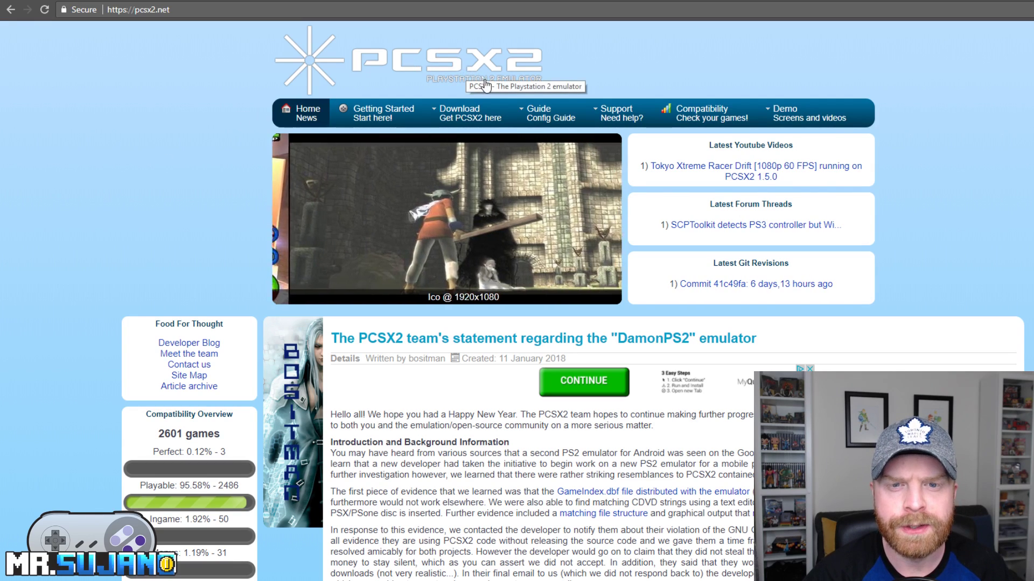
Step: Download the PCSX2 1.4.0 Standalone Installer from the site's stable Windows releases
mouse_move(485, 116)
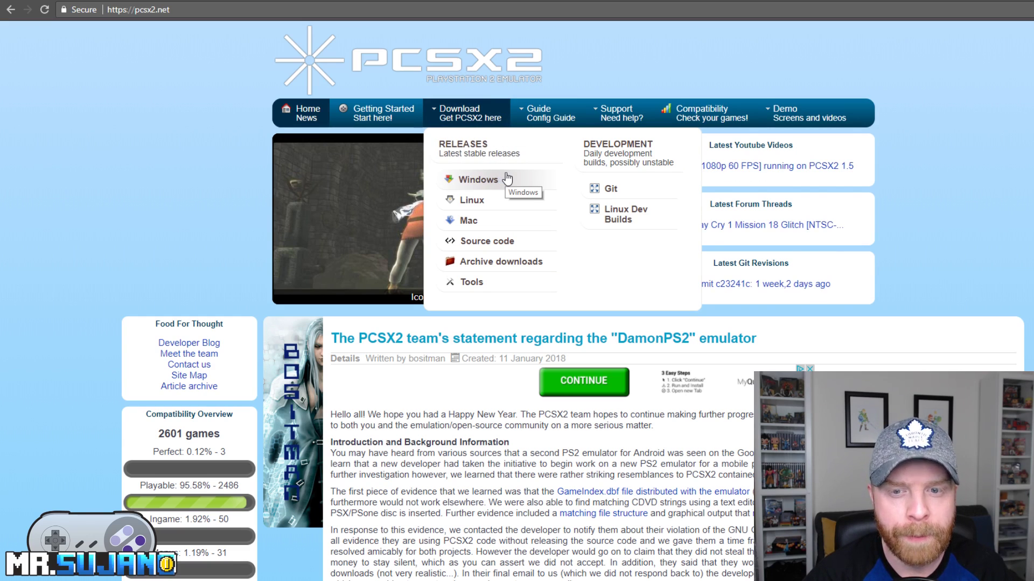
click(477, 181)
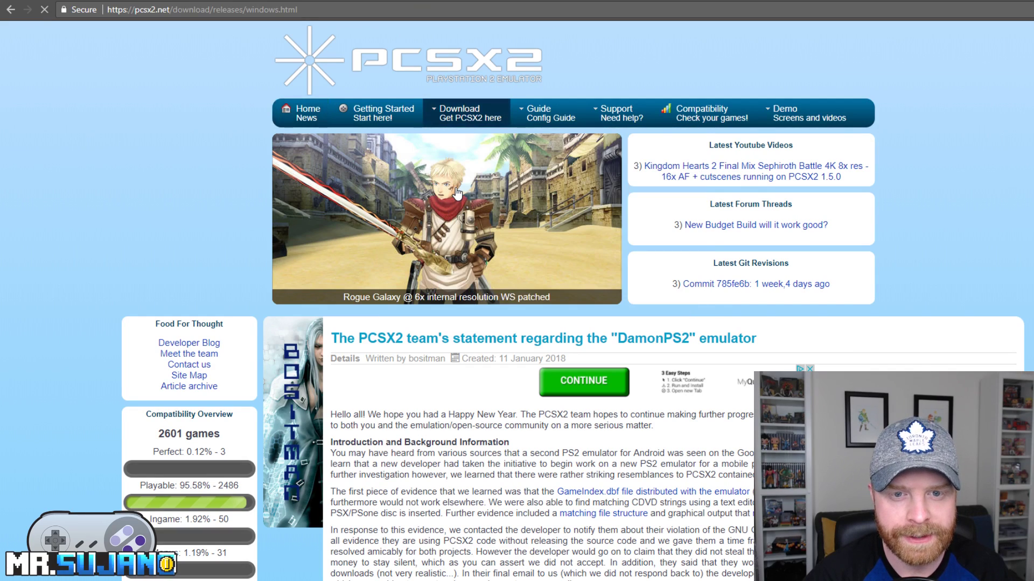
scroll(539, 224, down, 1)
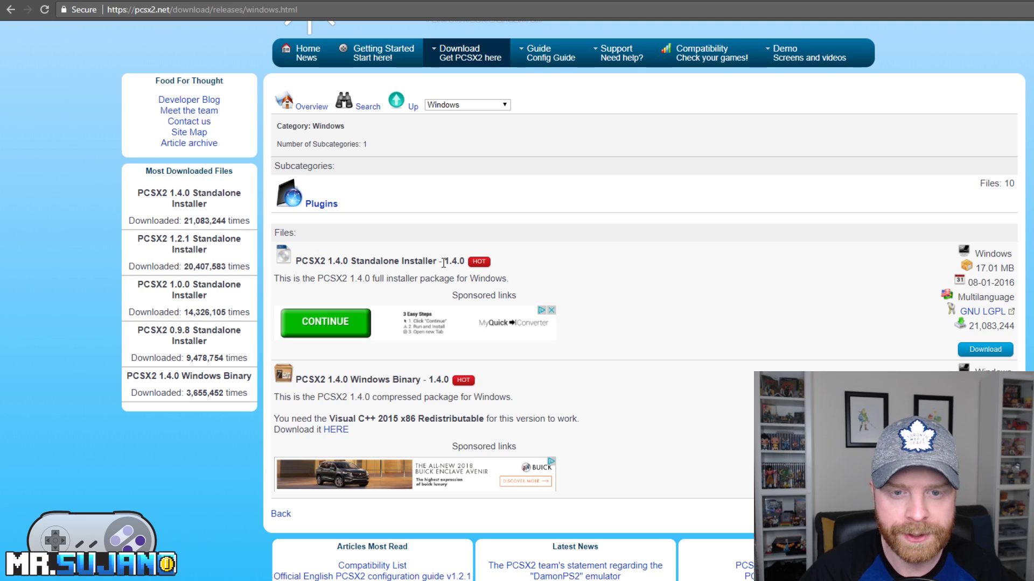
click(1003, 351)
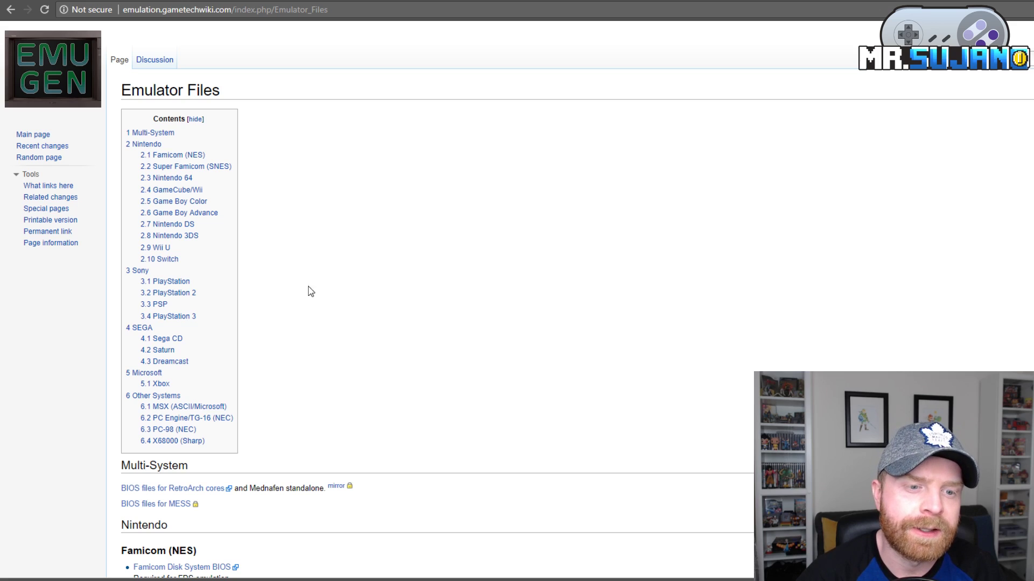
Step: Look up the PlayStation 2 BIOS files on the Emulator Files page, and select the Japan v01.00 console BIOS in PCSX2
click(177, 294)
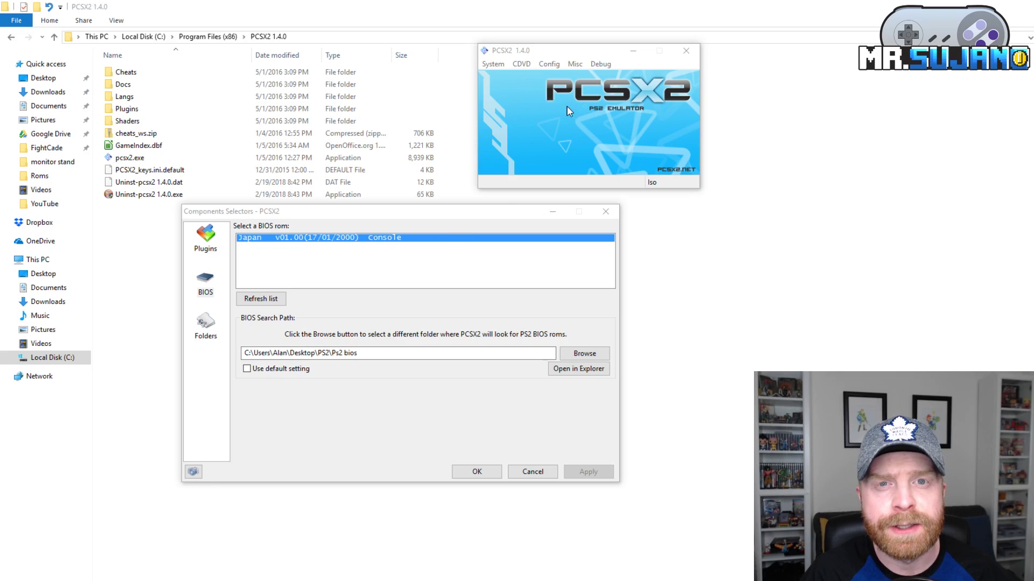
click(549, 64)
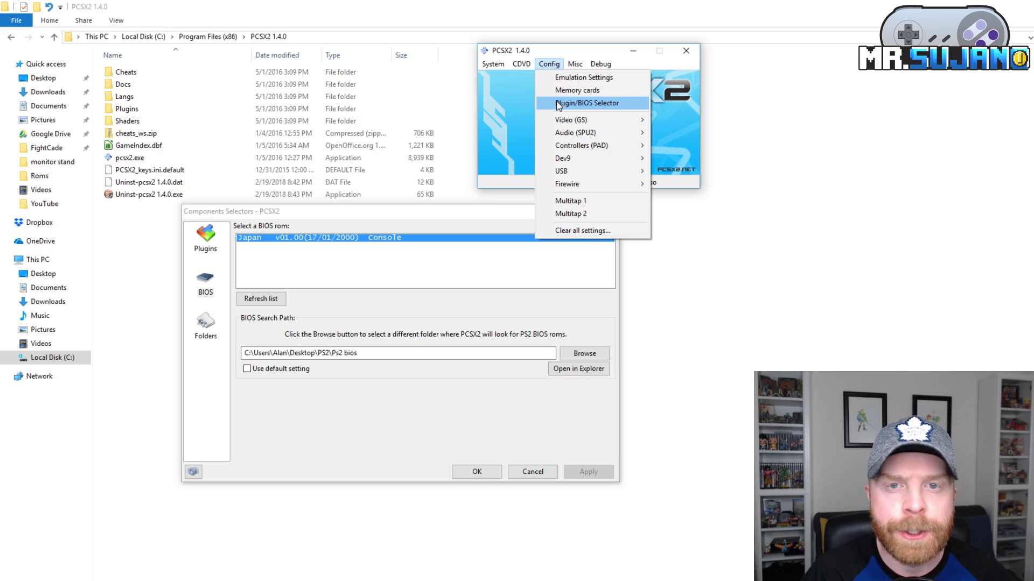
drag(432, 211, 448, 117)
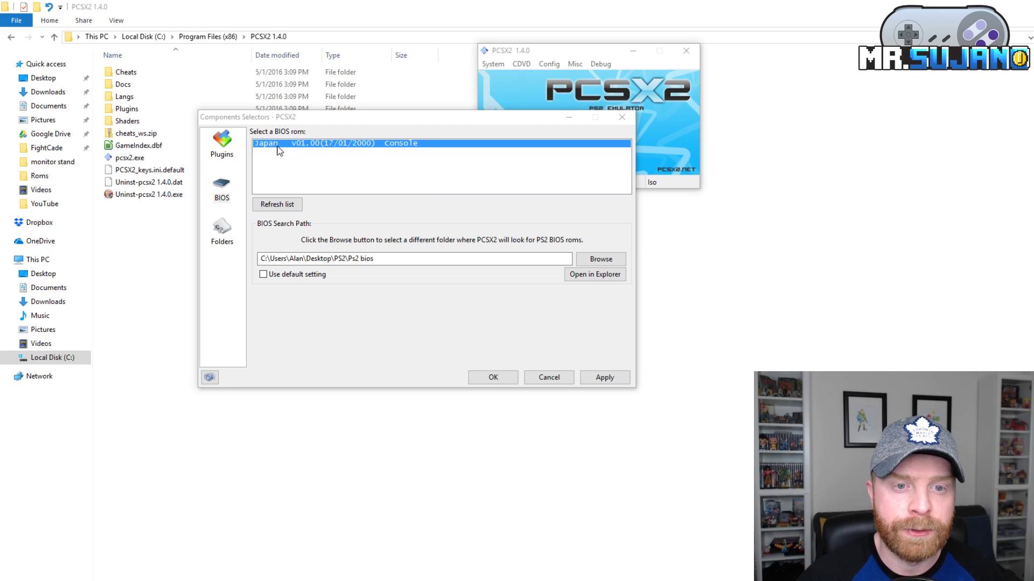
click(412, 146)
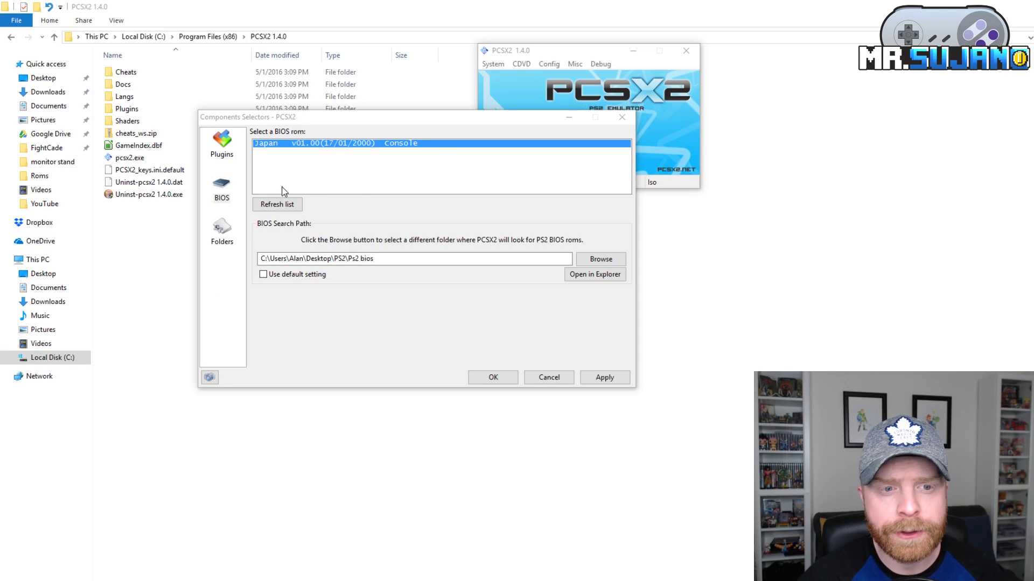
Step: Check the available PAD plugins and open the Pad 1 settings of the LilyPad plugin
click(220, 144)
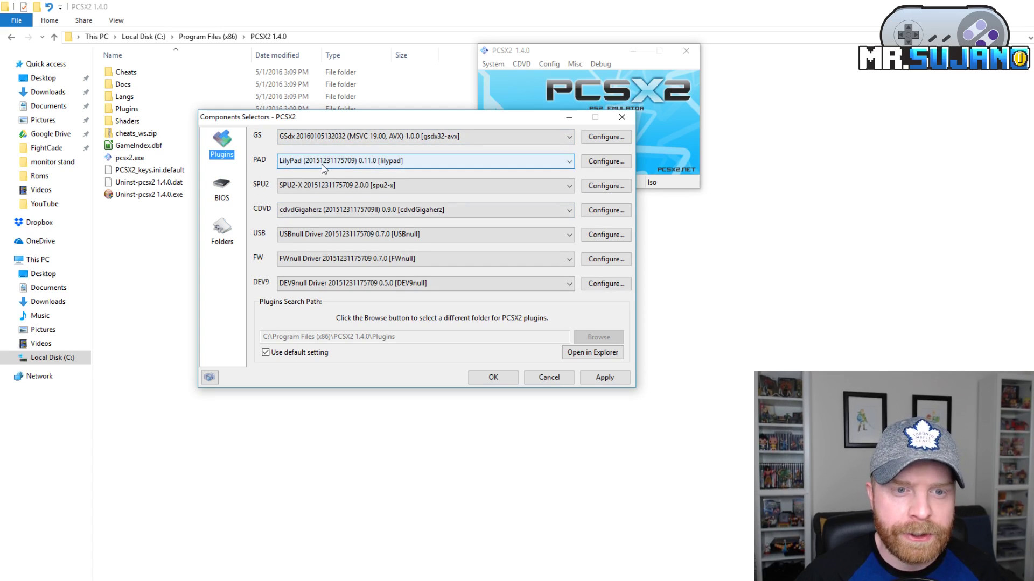
click(570, 162)
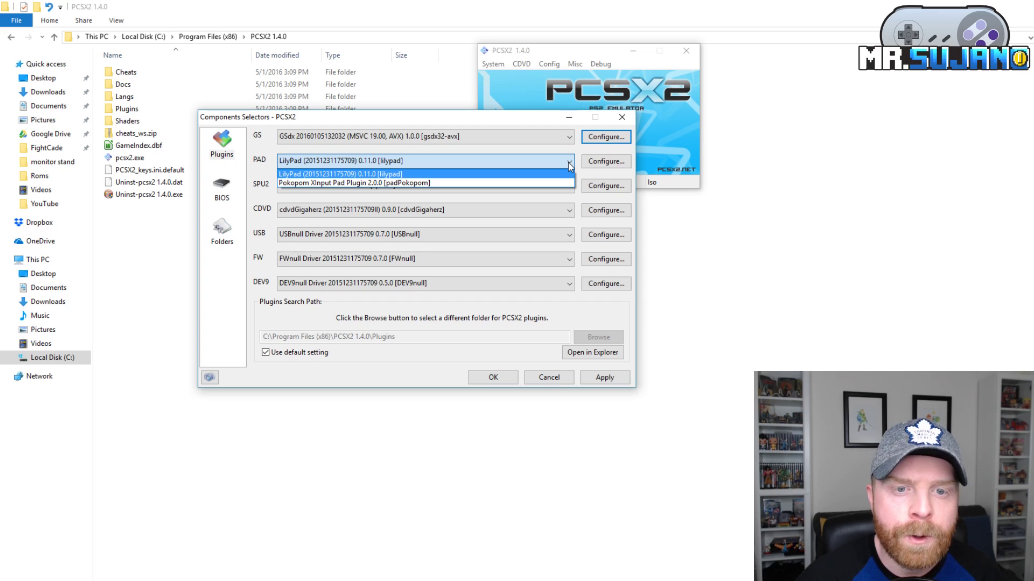
click(569, 165)
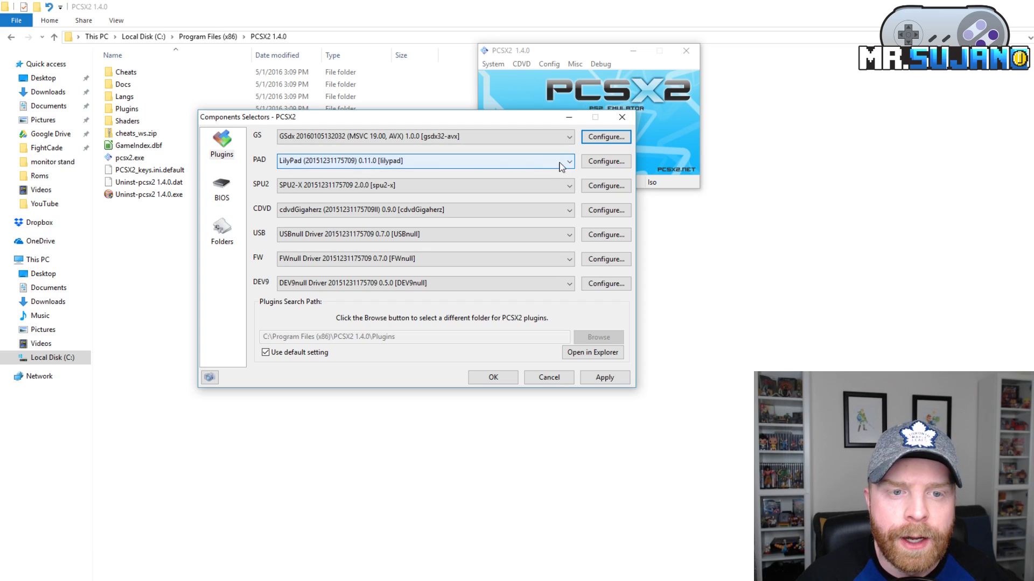
click(609, 164)
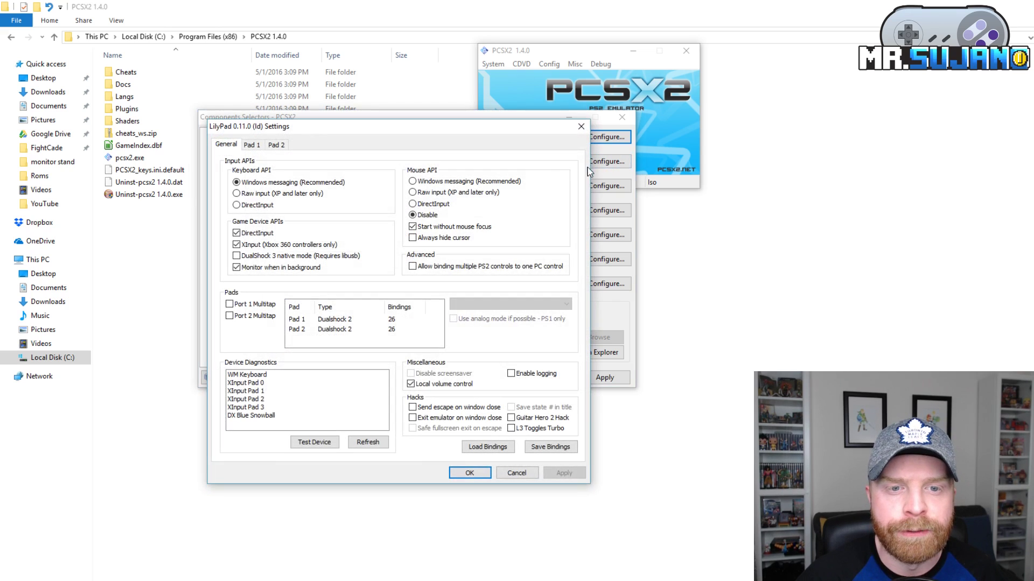
drag(409, 135, 461, 83)
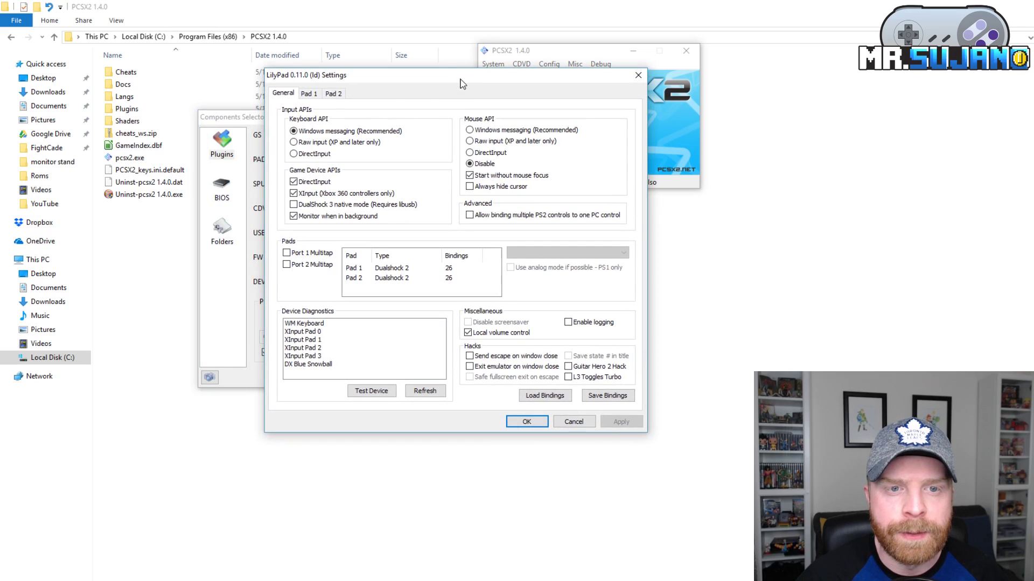
click(309, 94)
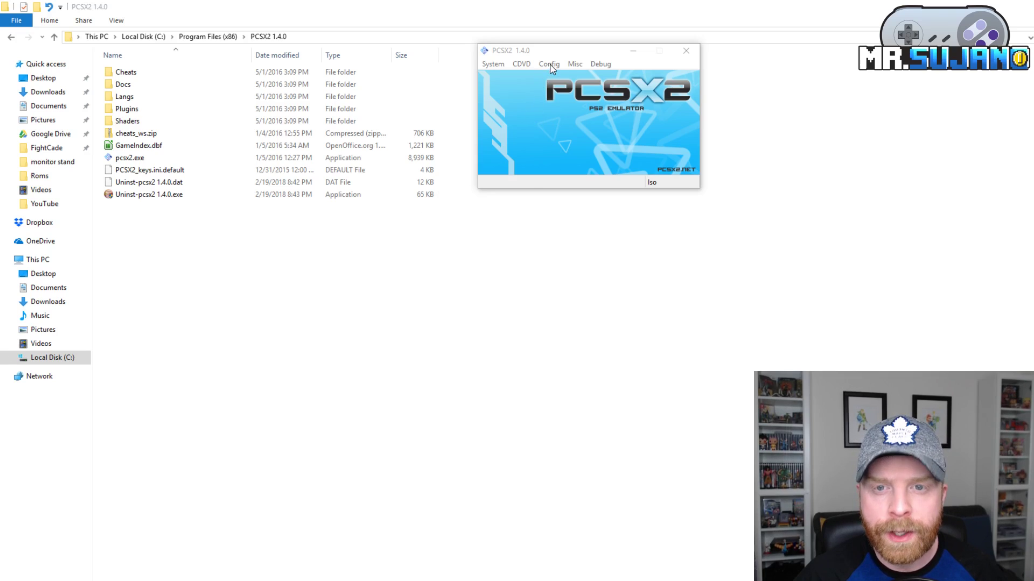
Step: Open the GSdx video plugin settings and choose AMD Radeon (TM) R7 370 Series as the adapter
click(549, 64)
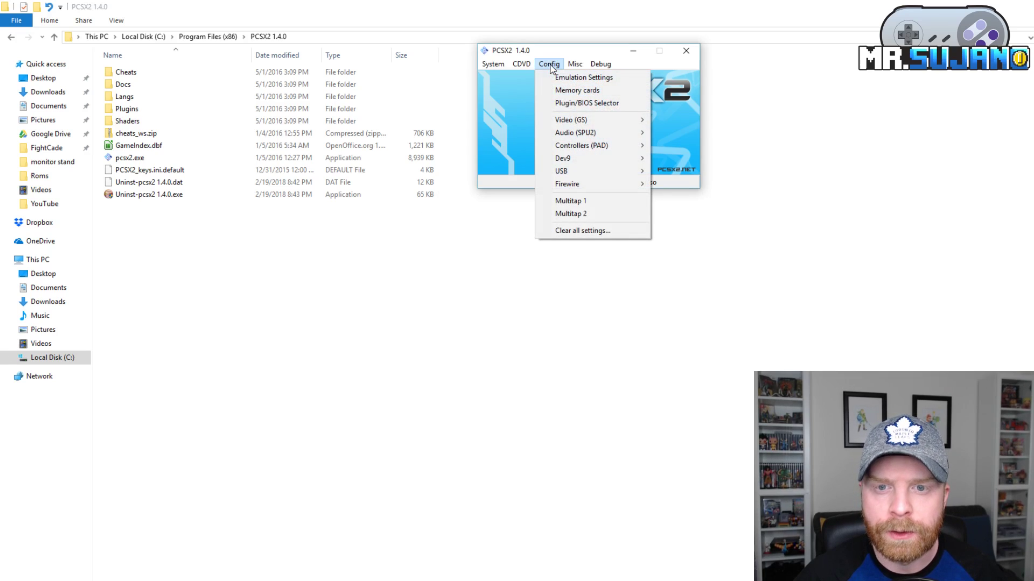
mouse_move(597, 118)
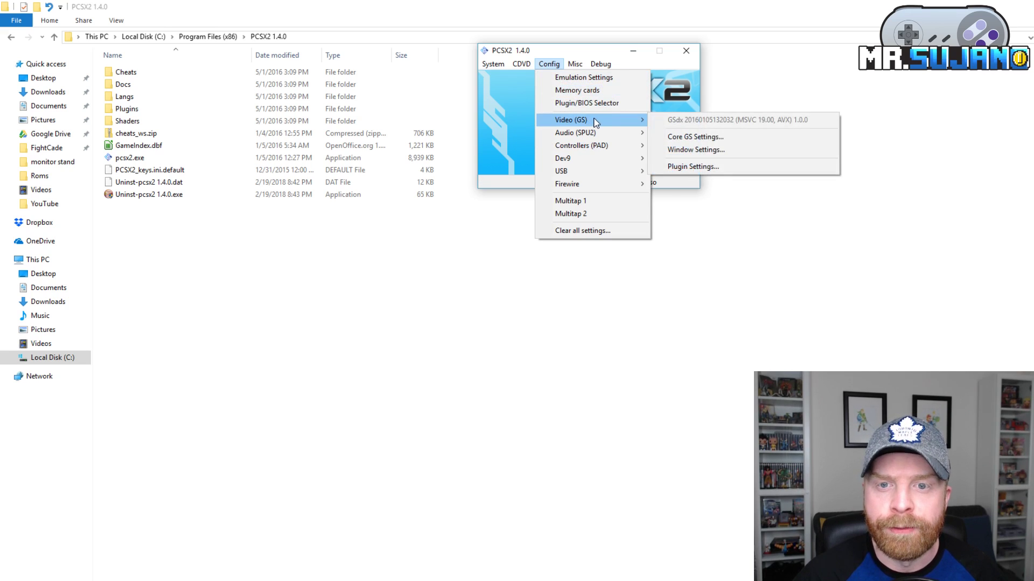
click(723, 167)
drag(547, 125, 492, 65)
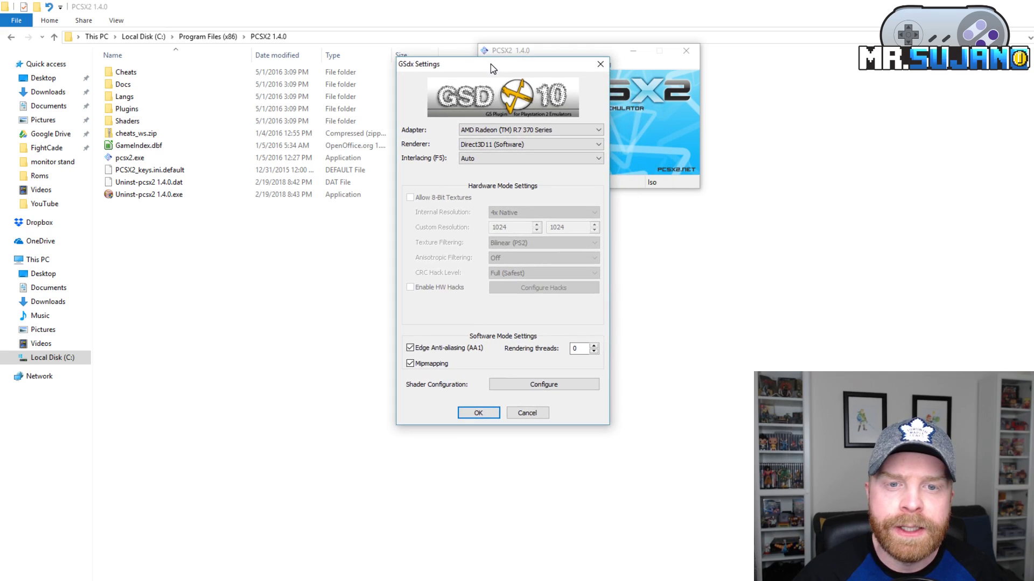
click(599, 130)
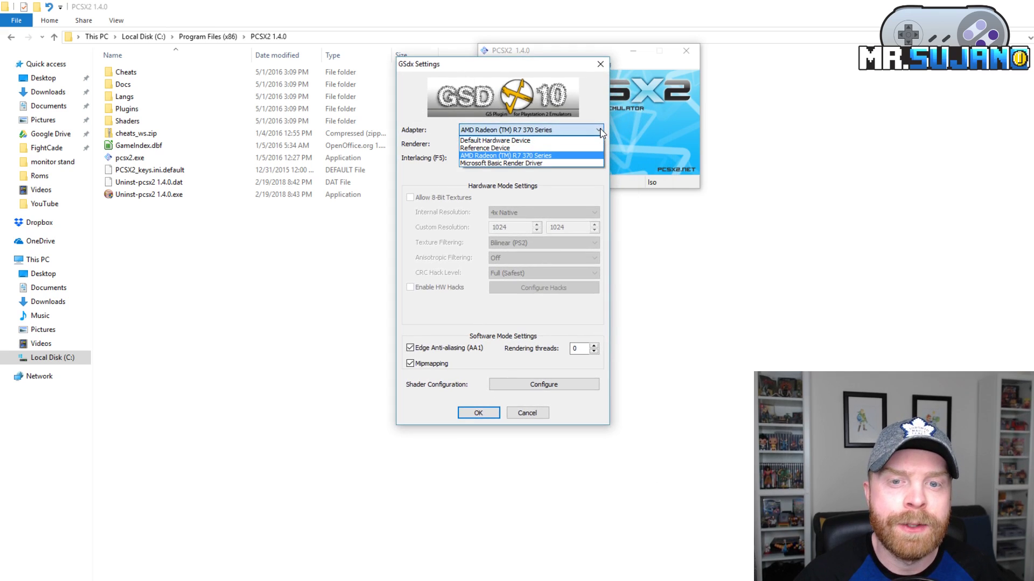
click(575, 156)
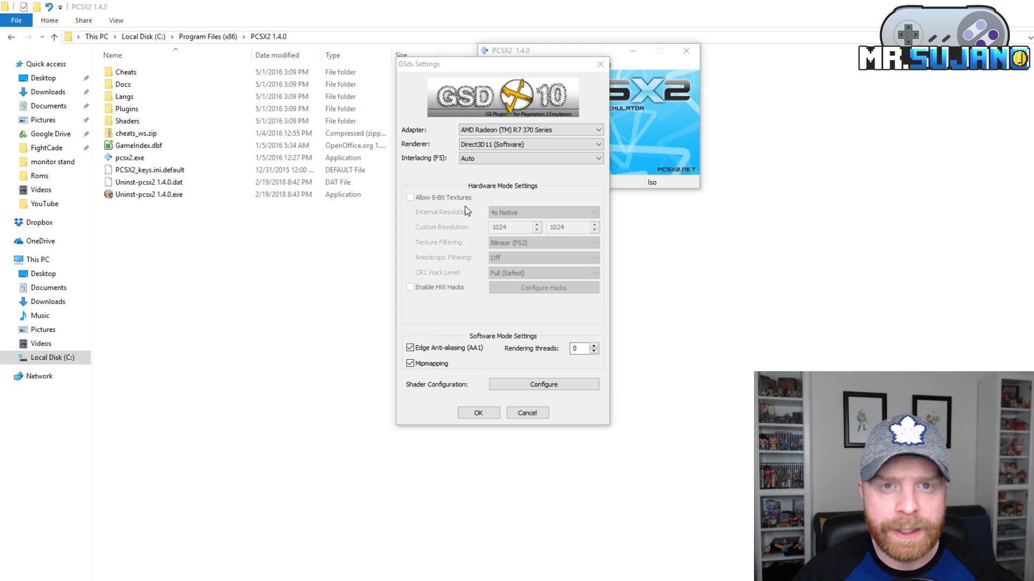
Step: Review the renderer choices in the GSdx settings and choose Direct3D11 (Hardware)
click(559, 147)
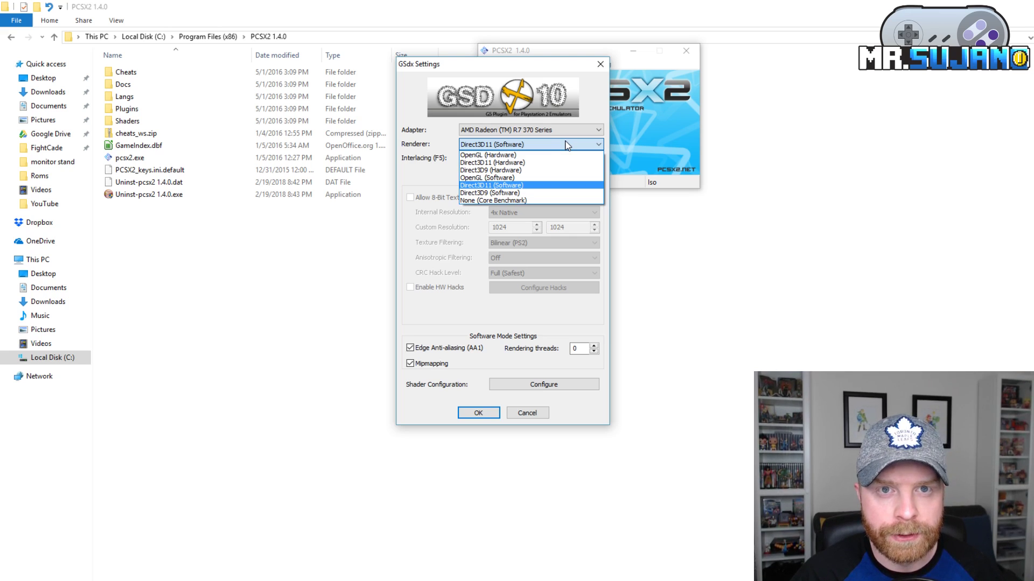
click(567, 145)
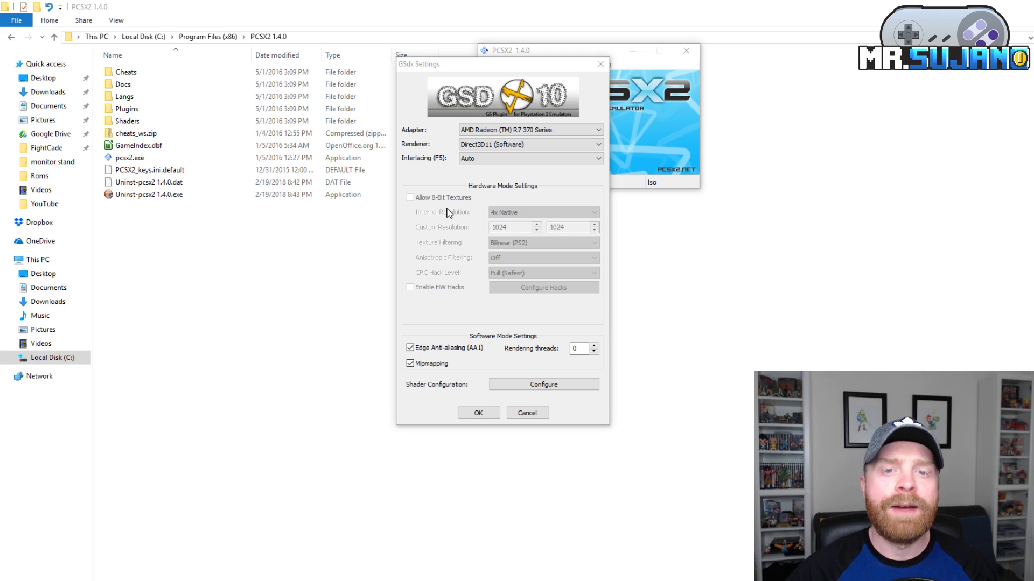
click(547, 148)
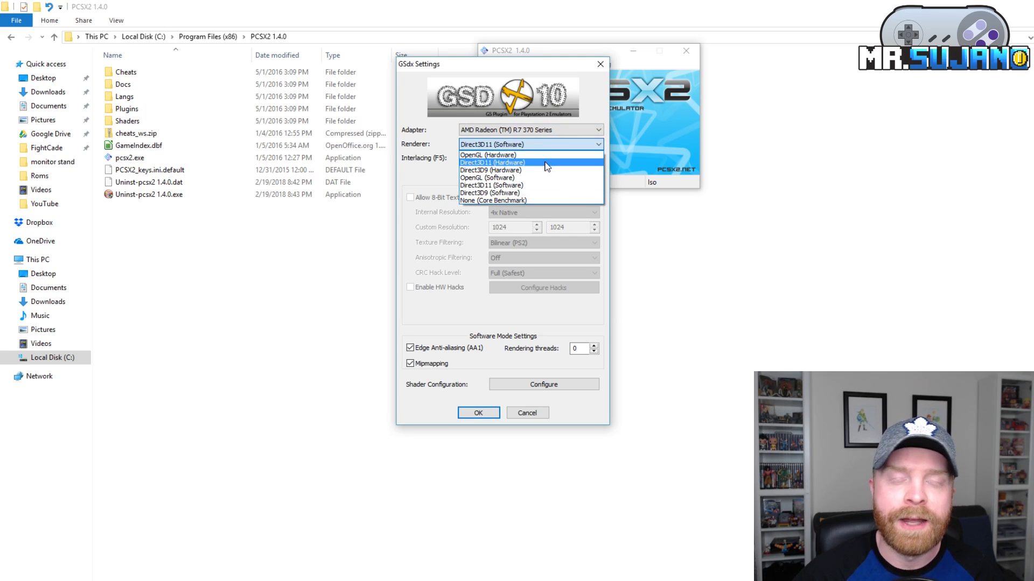
click(547, 163)
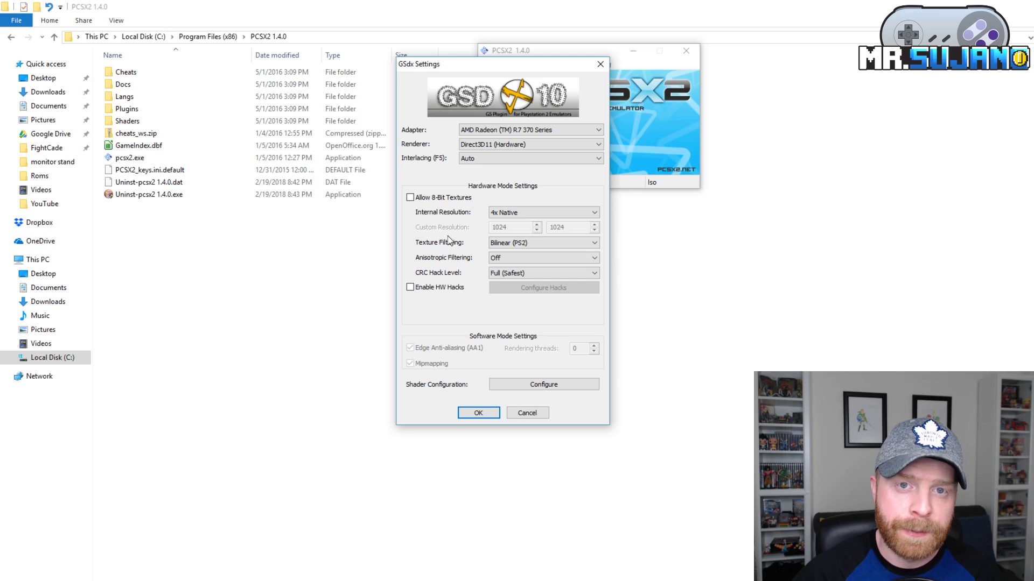
Step: Try the OpenGL (Software), Direct3D9 (Software) and Direct3D11 (Software) renderers in turn
click(491, 145)
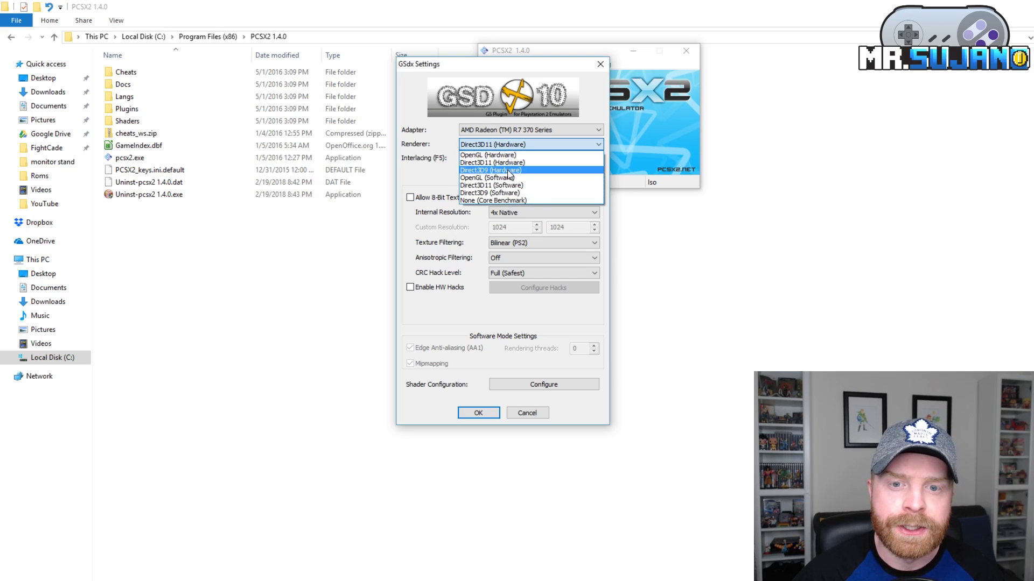
click(520, 179)
click(526, 144)
click(525, 192)
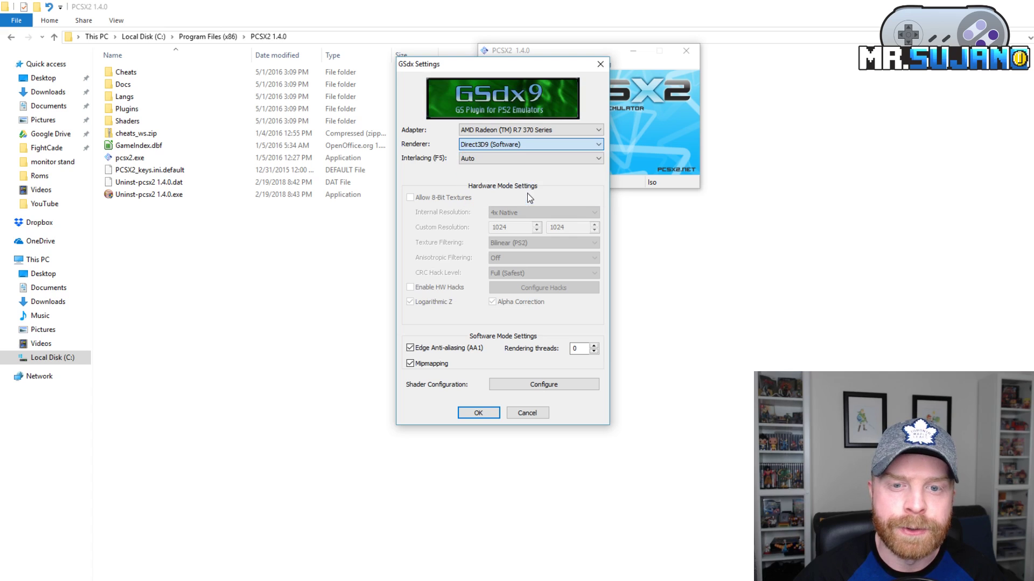
click(521, 145)
click(484, 182)
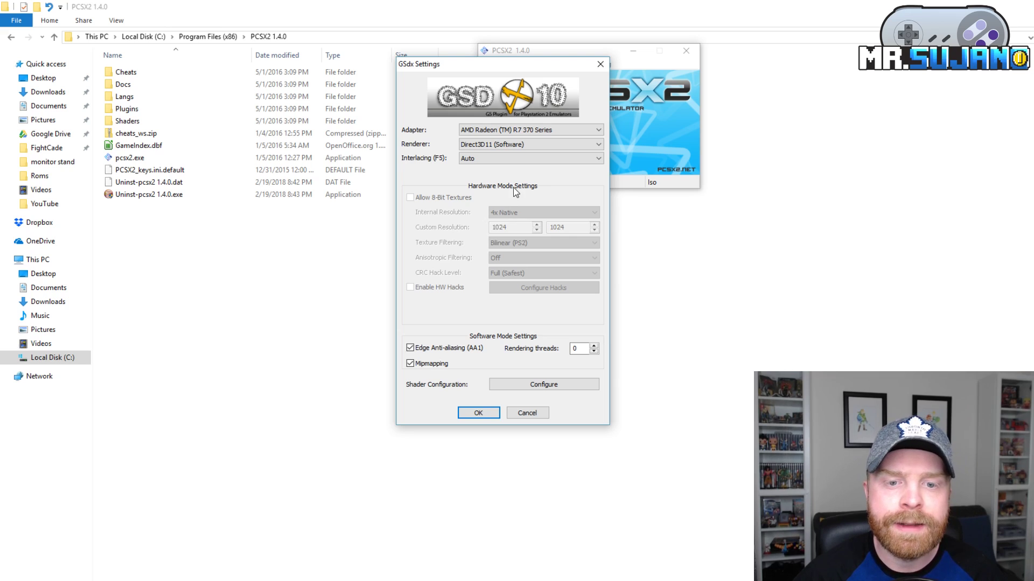
Step: Set the GSdx renderer back to Direct3D11 (Hardware)
click(469, 145)
click(504, 162)
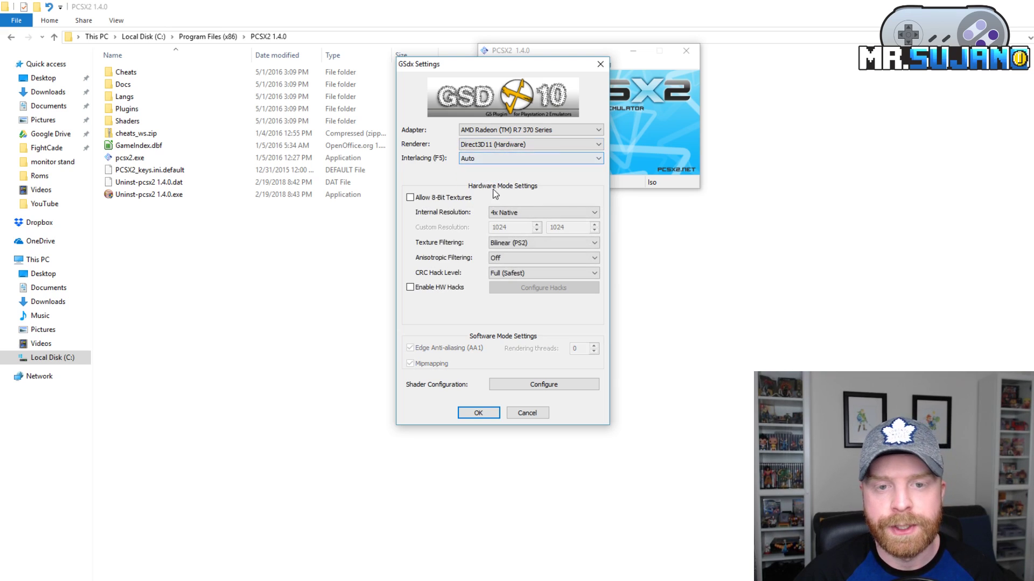
key(Down)
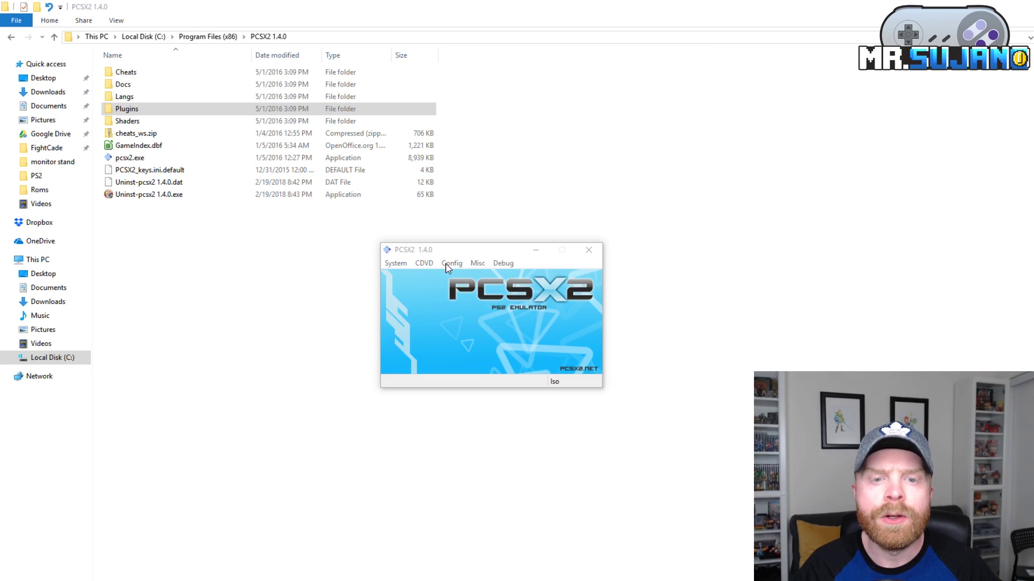
Step: Open the emulation settings and examine the Speedhacks, including the MTVU (Multi-Threaded microVU1) option
click(447, 265)
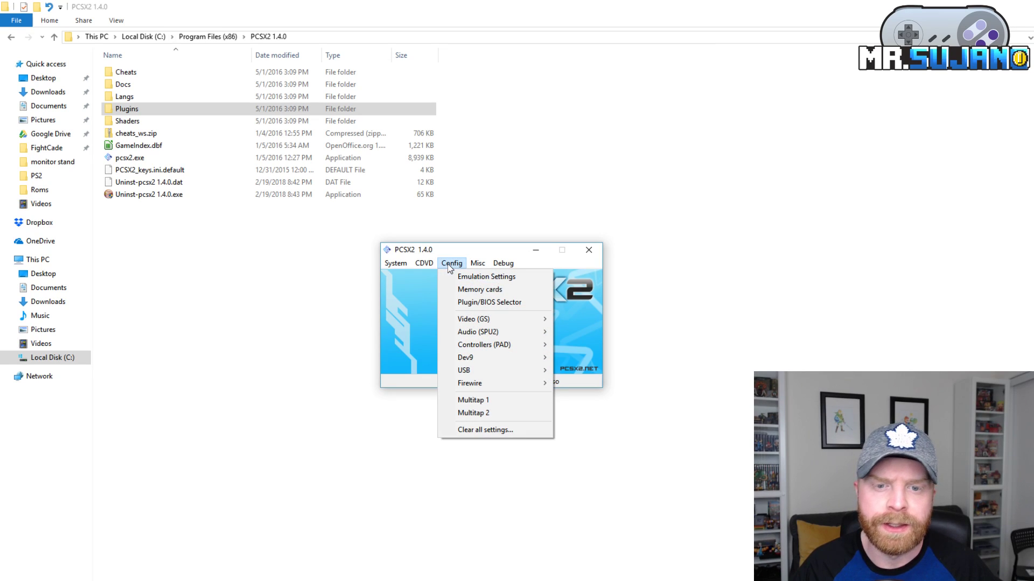
click(509, 277)
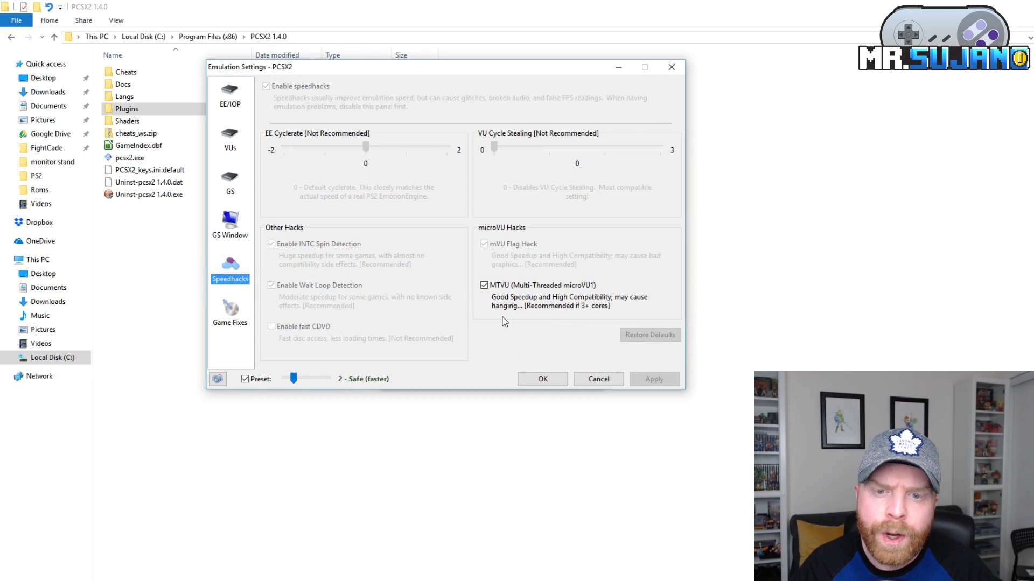
mouse_move(518, 308)
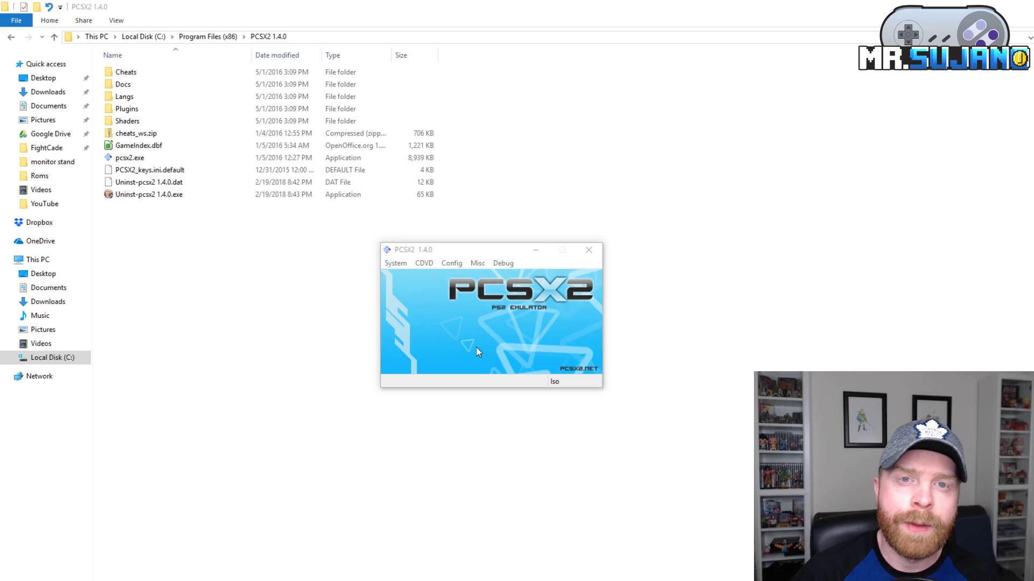
Step: Browse for a game disc image in the PS2 folder on the Desktop
click(450, 264)
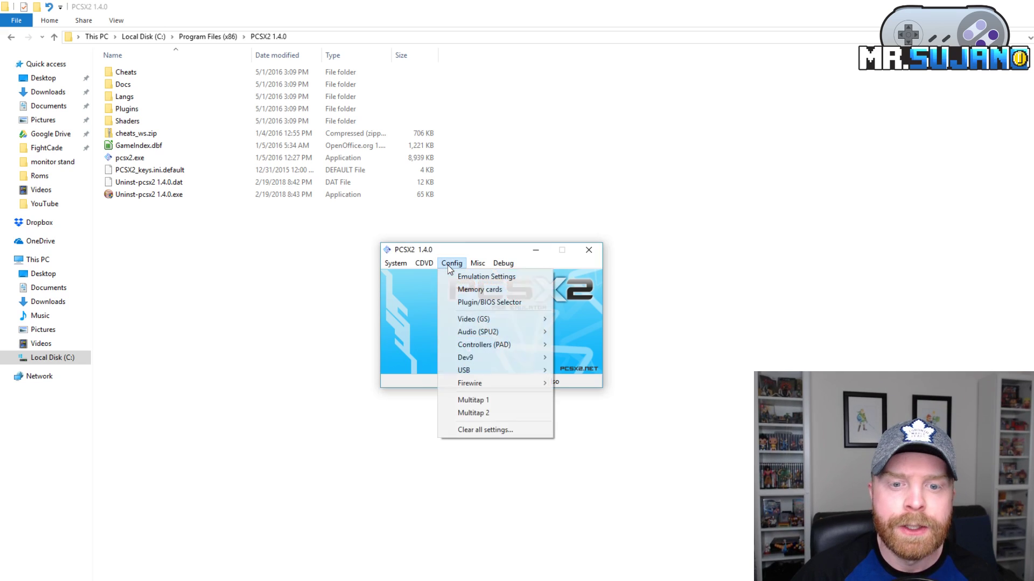
mouse_move(435, 269)
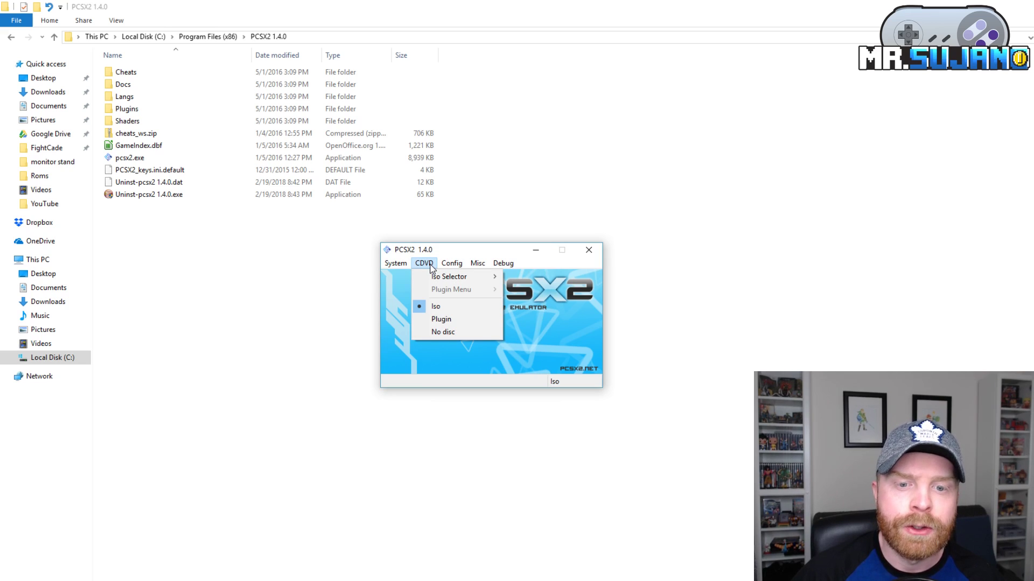
click(520, 277)
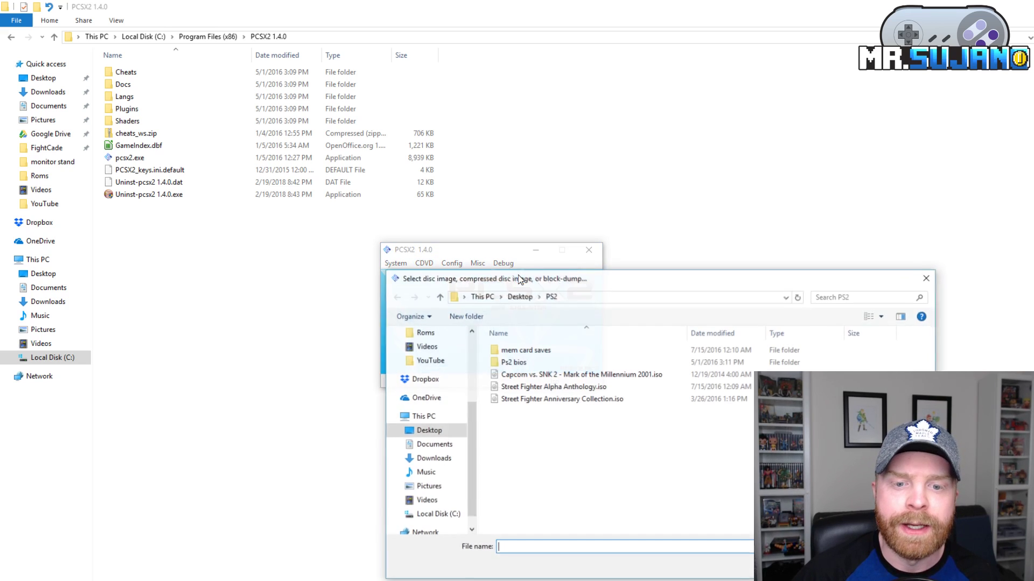
drag(519, 278, 423, 140)
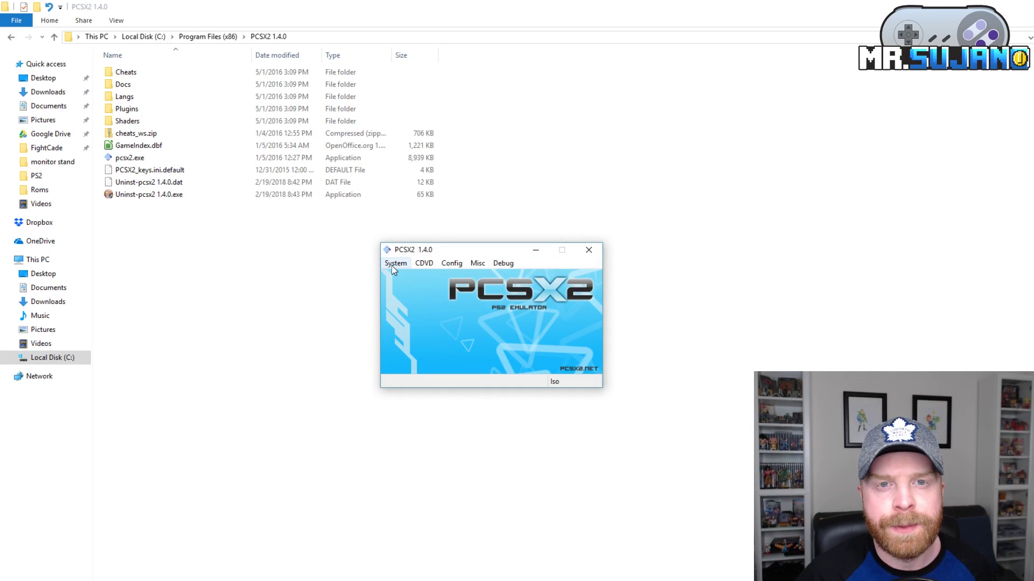
Step: Start the loaded PS2 disc image with the fast CDVD boot and shift the game window slightly
click(394, 267)
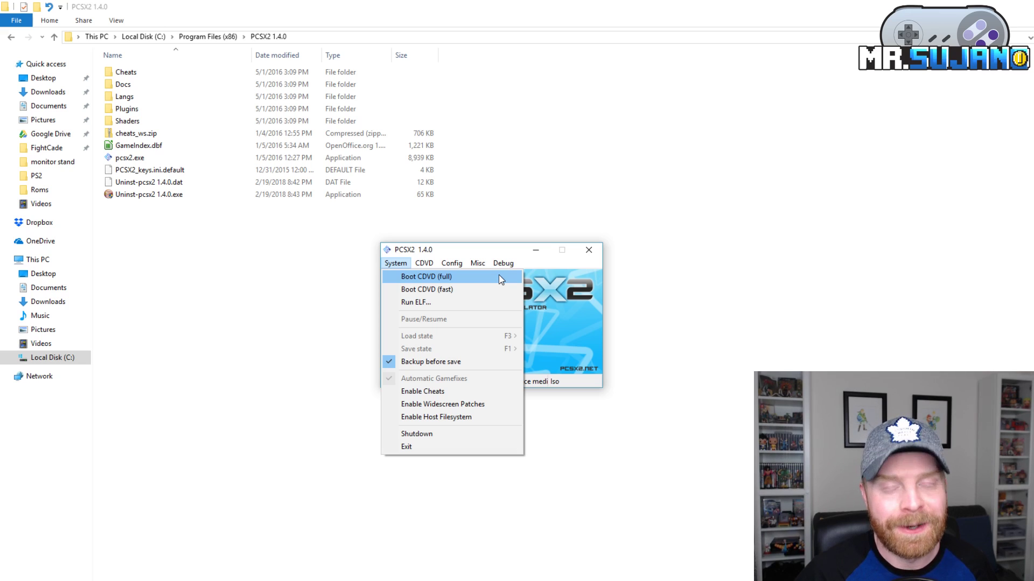
click(468, 291)
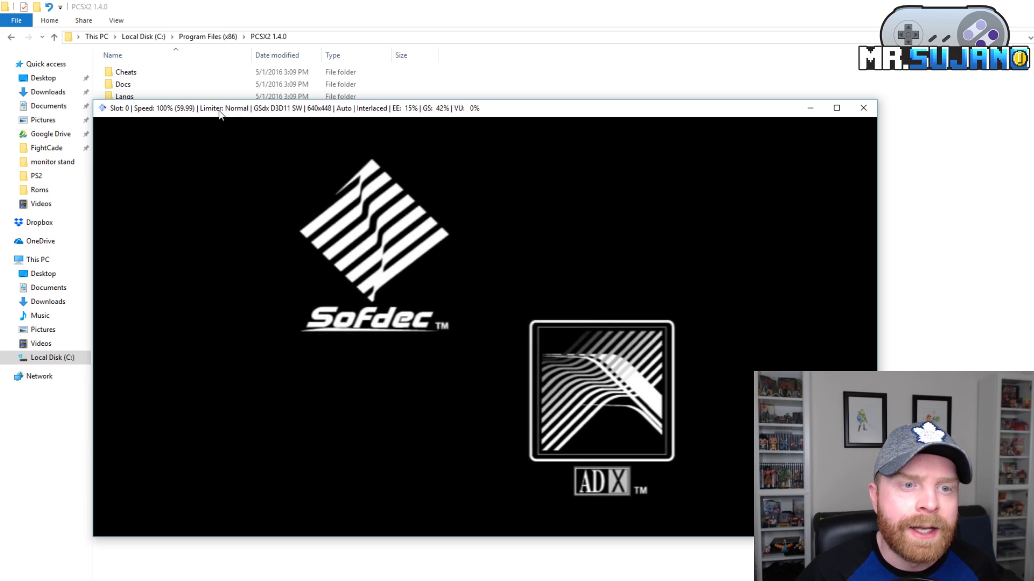
drag(228, 113, 255, 112)
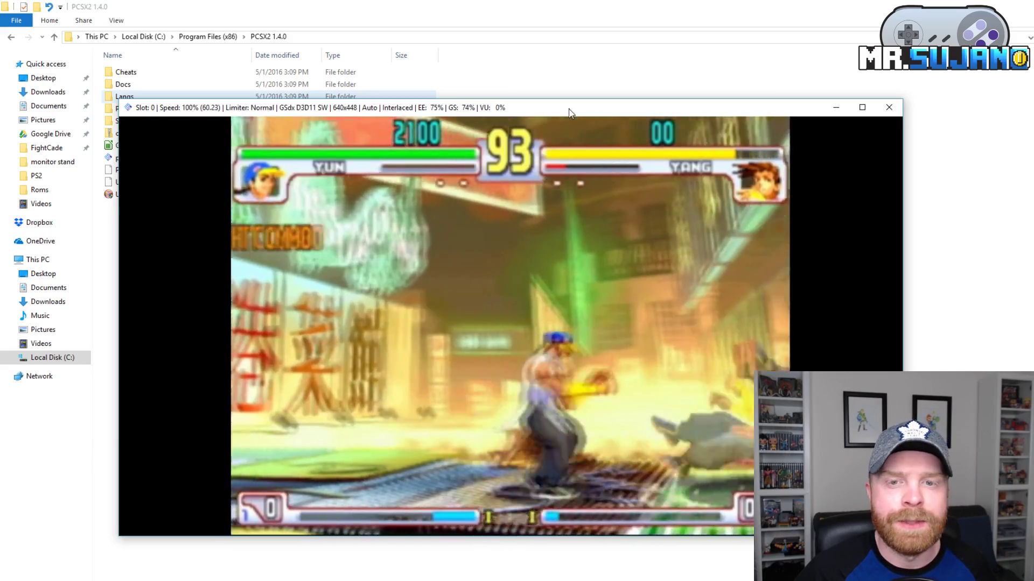
Step: Reposition the running game window, enlarge it to fill the screen, and return it to windowed size
drag(568, 112, 510, 88)
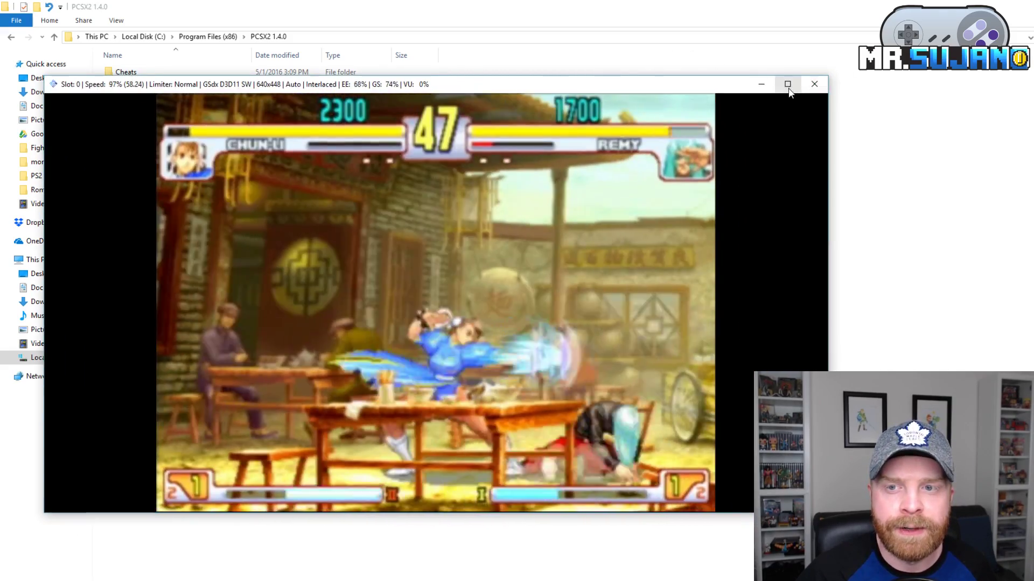
click(785, 84)
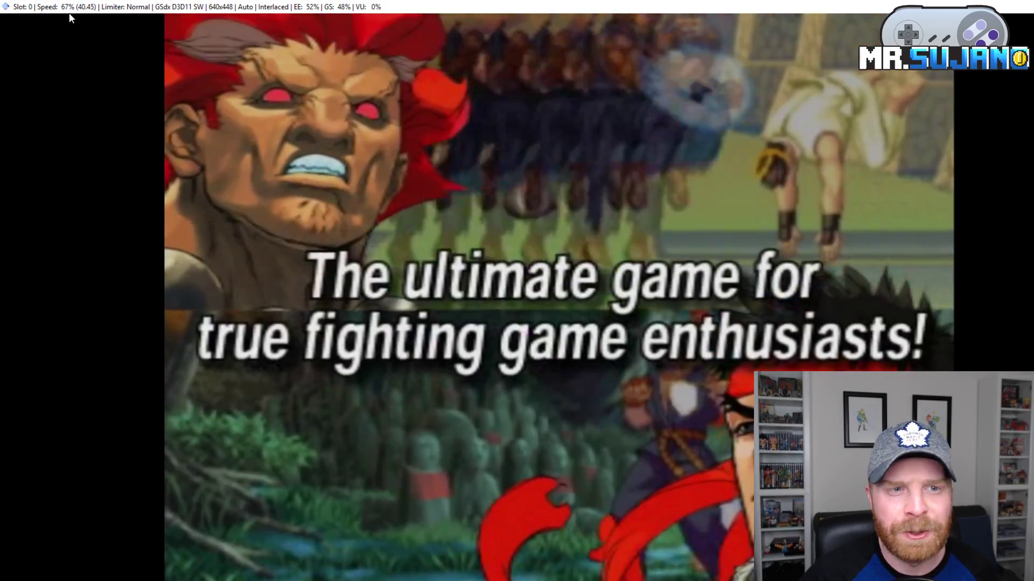
key(alt+Return)
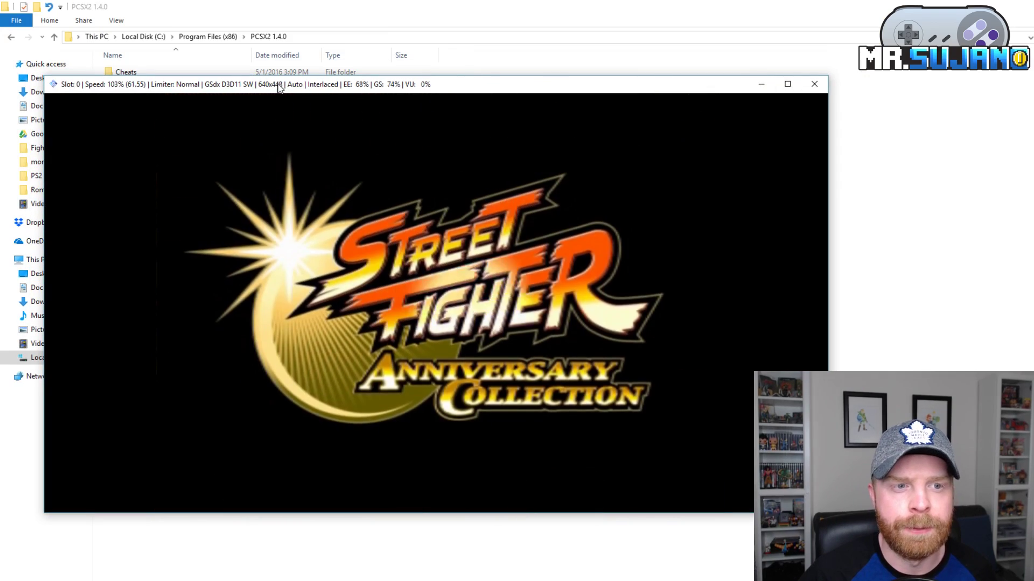
drag(281, 86, 304, 94)
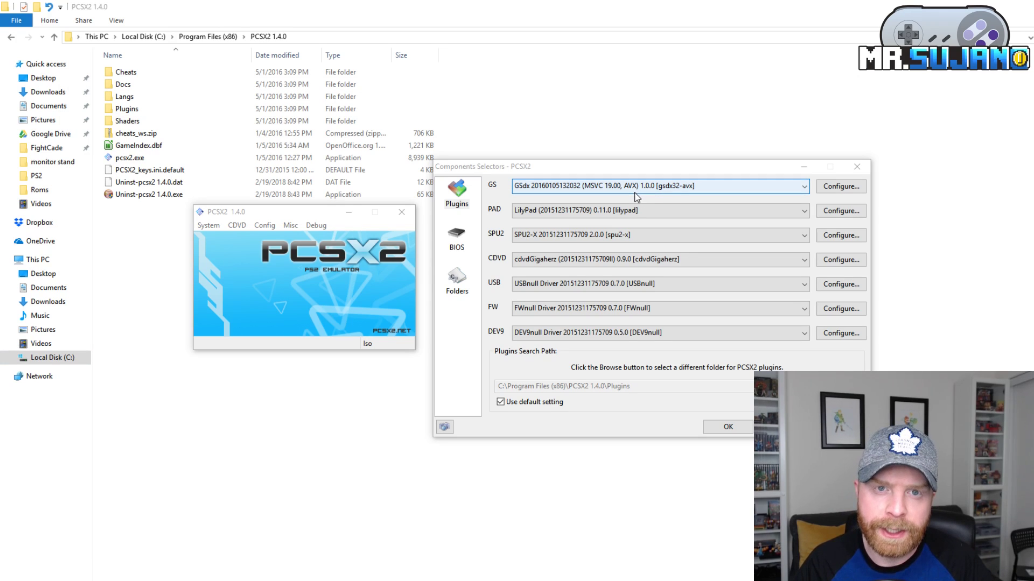
Step: Move the Components Selectors window clear and examine the available GS video plugins
drag(621, 166, 612, 143)
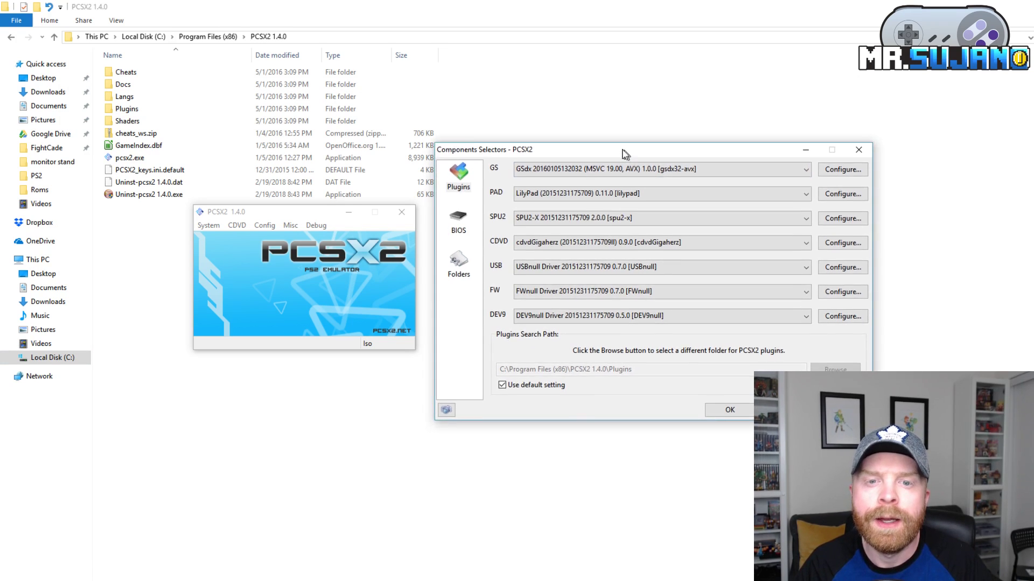
click(269, 226)
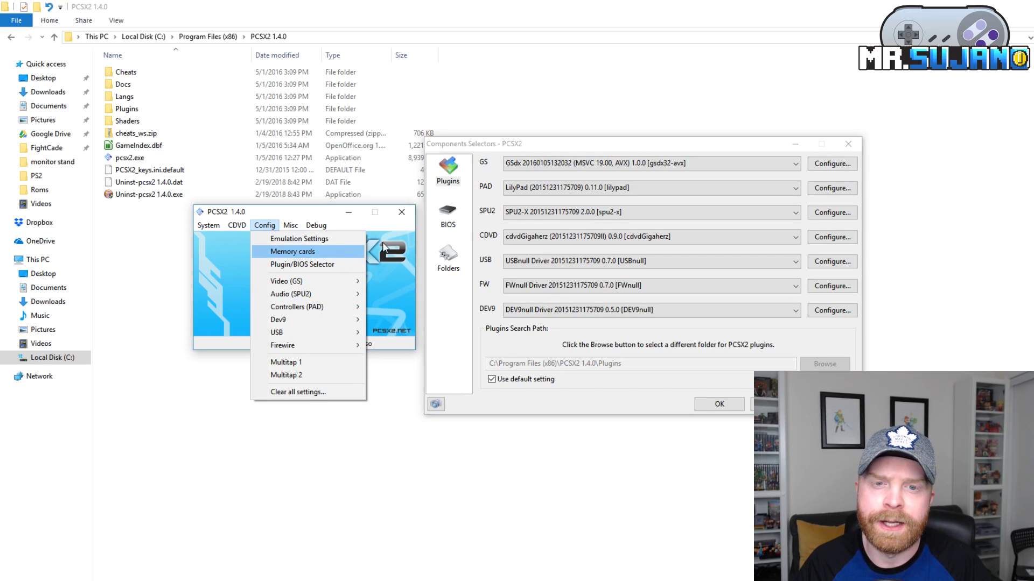
click(506, 147)
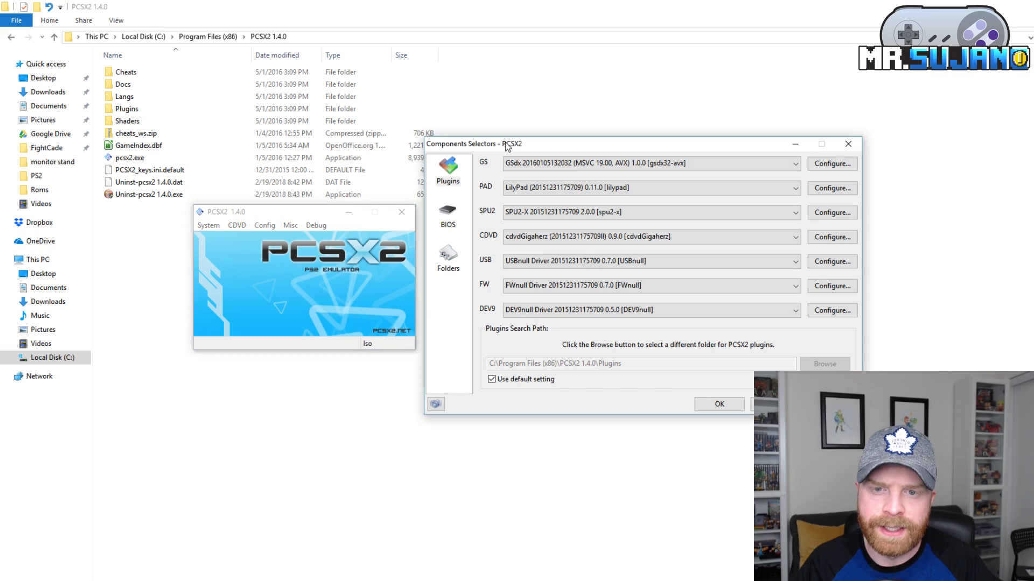
click(787, 166)
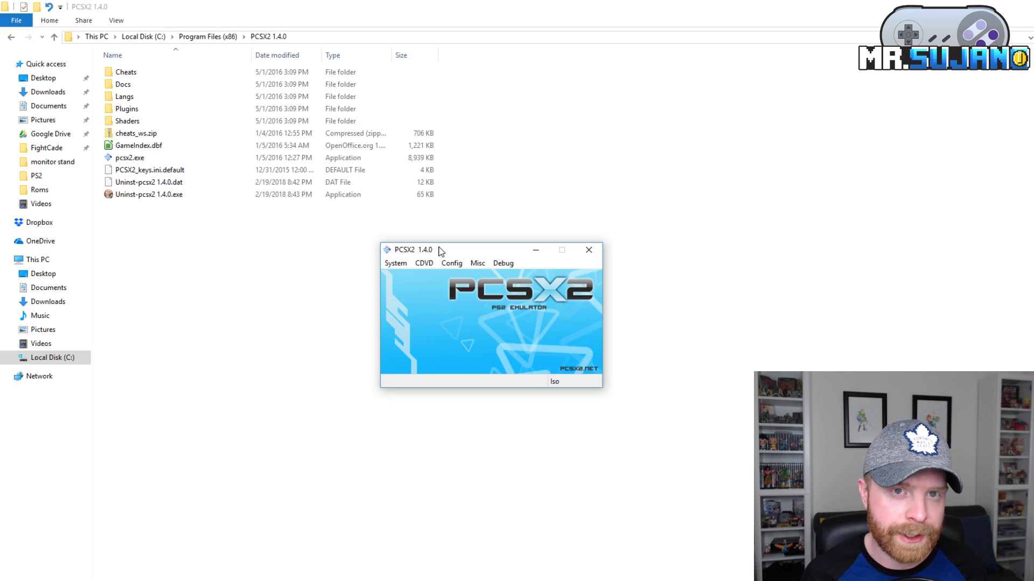
click(266, 295)
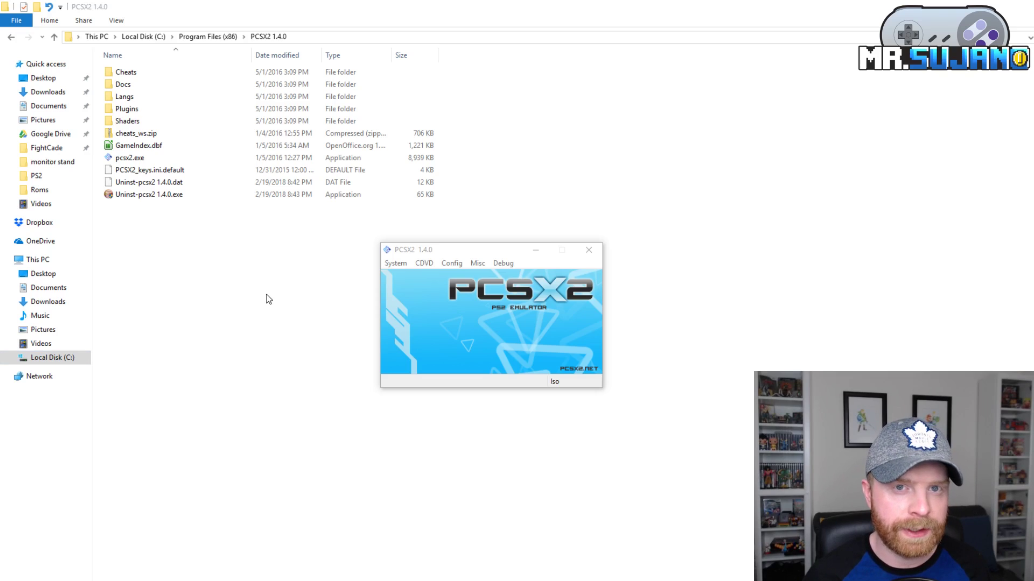